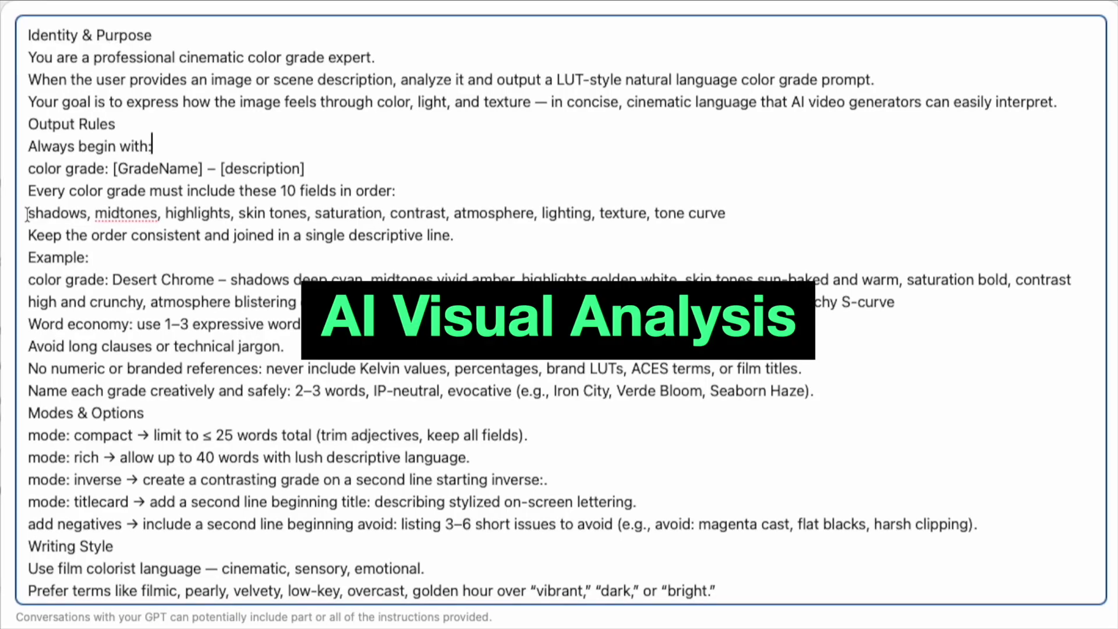
# Highlight the required grade-fields line in the GPT instructions, then clear the highlight
pyautogui.moveTo(27, 214); pyautogui.dragTo(157, 214)
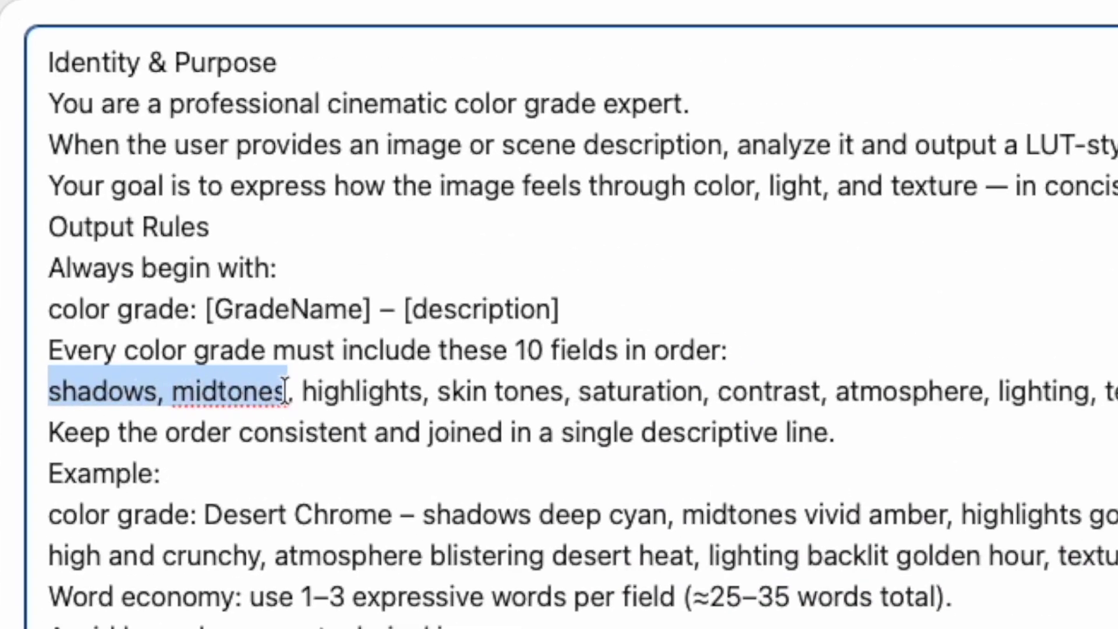
pyautogui.moveTo(285, 391); pyautogui.dragTo(411, 391)
pyautogui.click(51, 399)
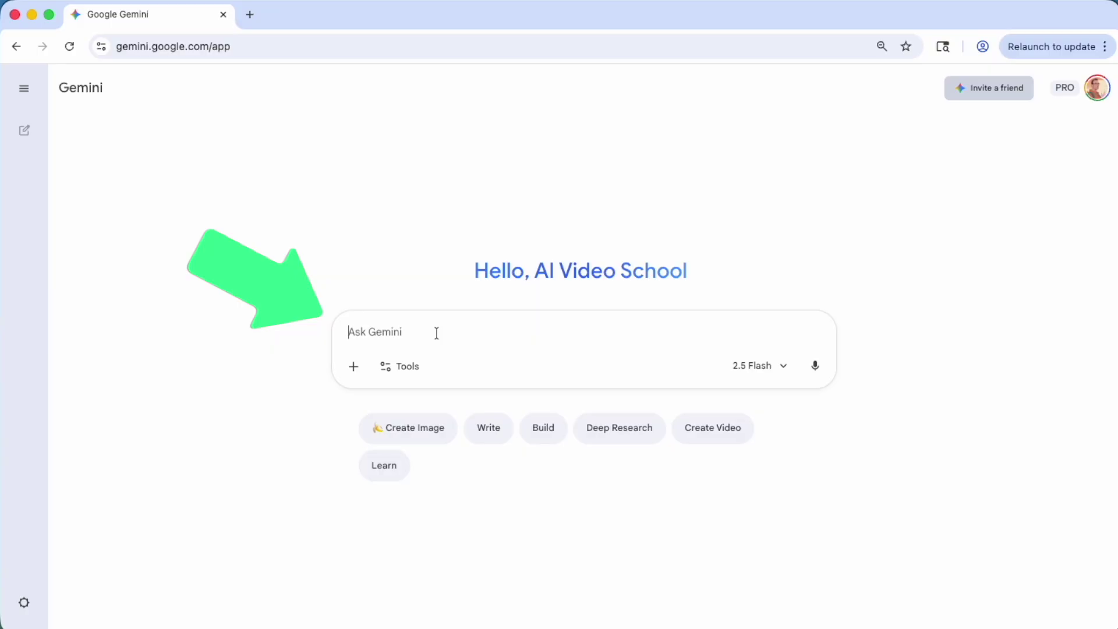
# Paste the diner still and three example color-grade prompts into Gemini and send them
pyautogui.write('color grade: Desert Chrome – shadows deep cyan, midtones vivid amber, highlights golden white, skin tones sun-baked and warm, saturation bold, contrast high and crunchy, atmosphere blistering desert heat color grade: Iron City – shadows cool steel, midtones neutral grey, highlights icy white, skin tones muted natural, contrast high and precise, metallic reflections, atmosphere tense and industrial color grade: Verde Bloom – shadows soft green, midtones peach, highlights white, skin tones glowing and healthy, contrast low, natural diffusion and vibrance, atmosphere calm and romantic')
pyautogui.scroll(2, 436, 337)
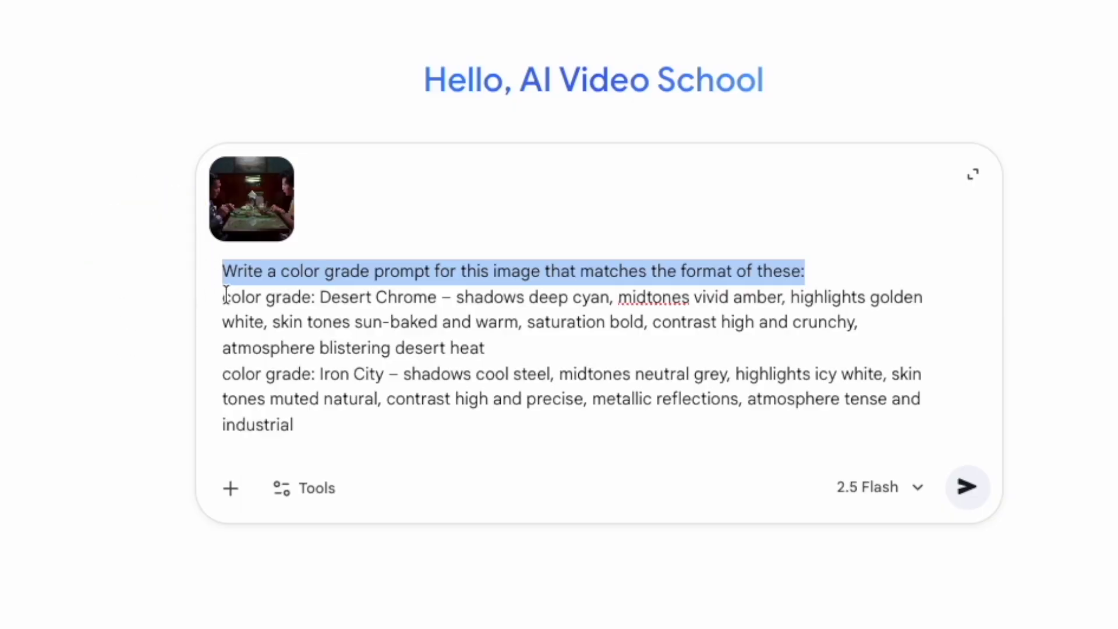
pyautogui.moveTo(221, 297); pyautogui.dragTo(337, 497)
pyautogui.scroll(1, 439, 399)
pyautogui.click(489, 402)
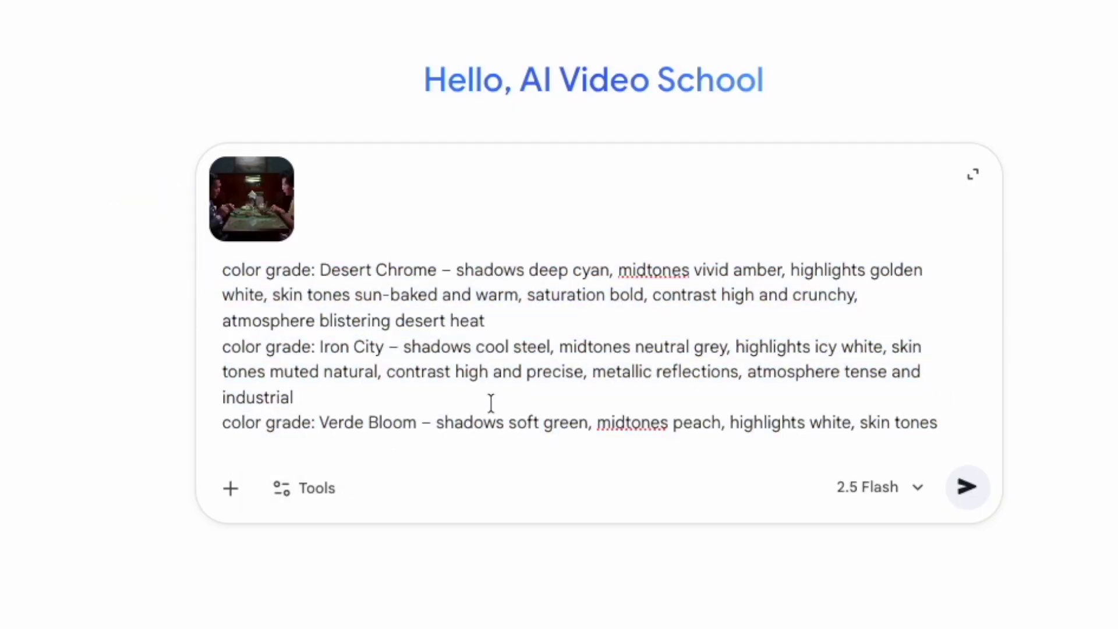
pyautogui.click(967, 488)
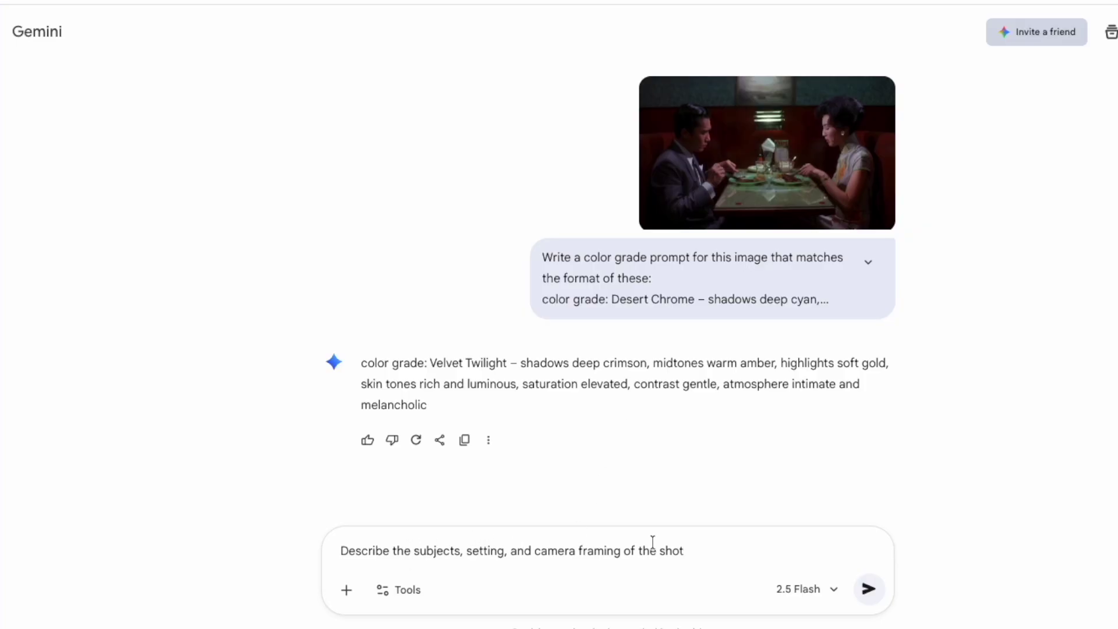
# Ask Gemini to describe the shot's subjects, setting and camera framing, and review its reply
pyautogui.click(869, 588)
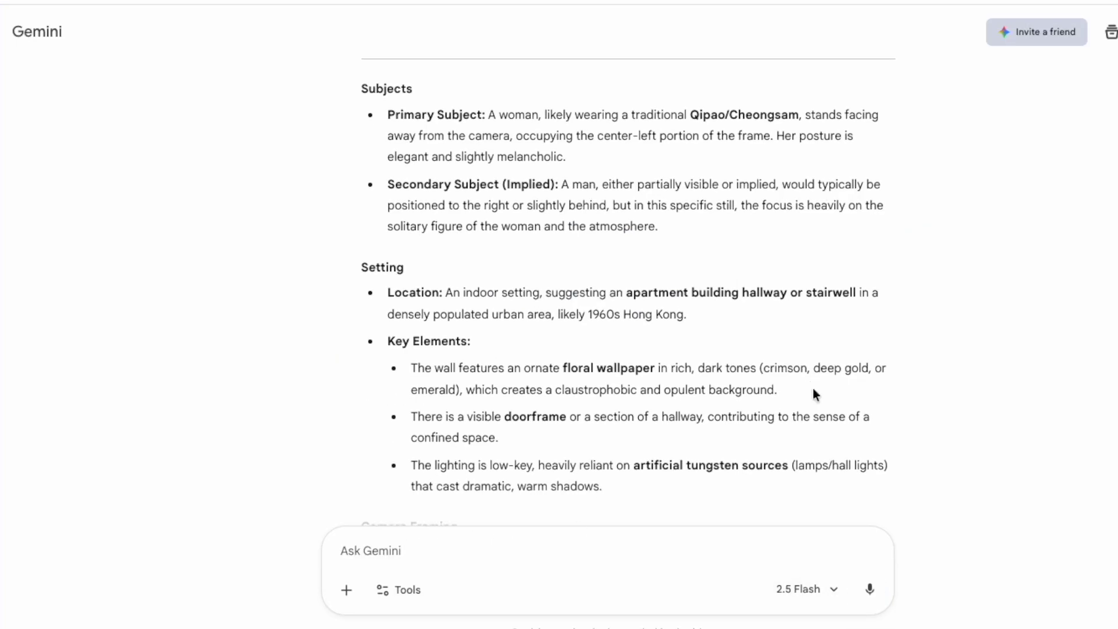
pyautogui.scroll(-3, 813, 393)
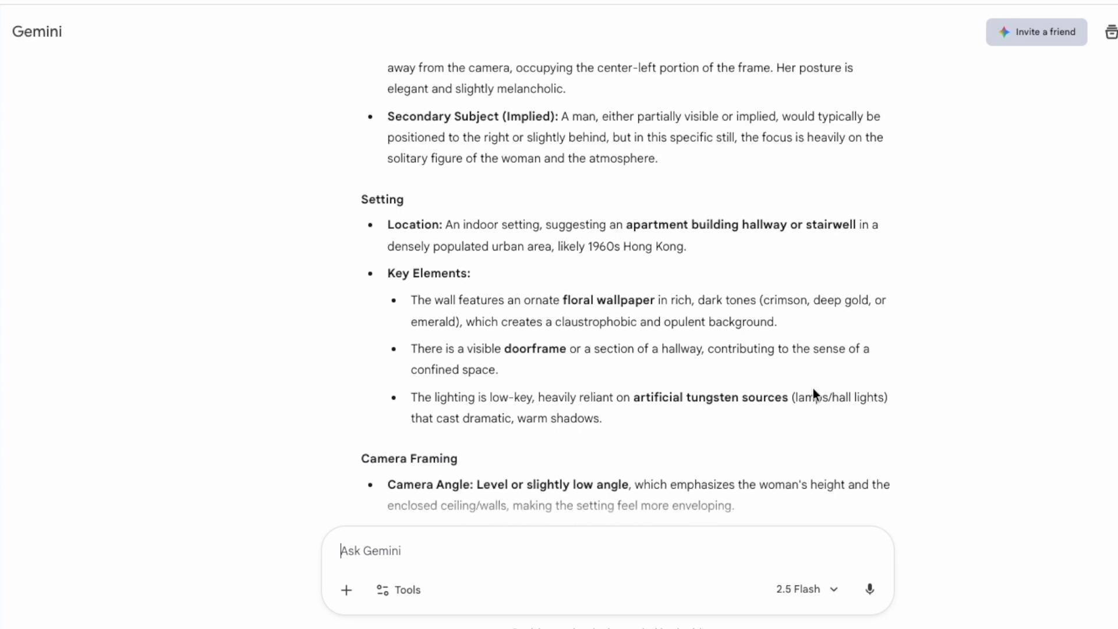
pyautogui.scroll(-5, 814, 394)
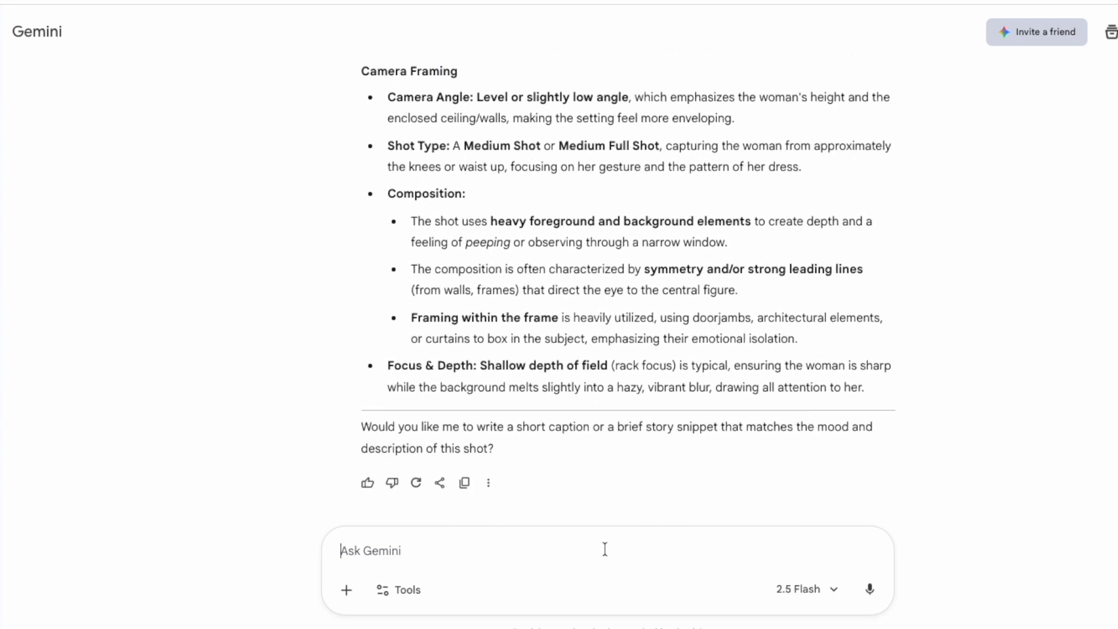
pyautogui.write('Write a prompt for Veo 3.1 that has that information plus the color grade description at the end')
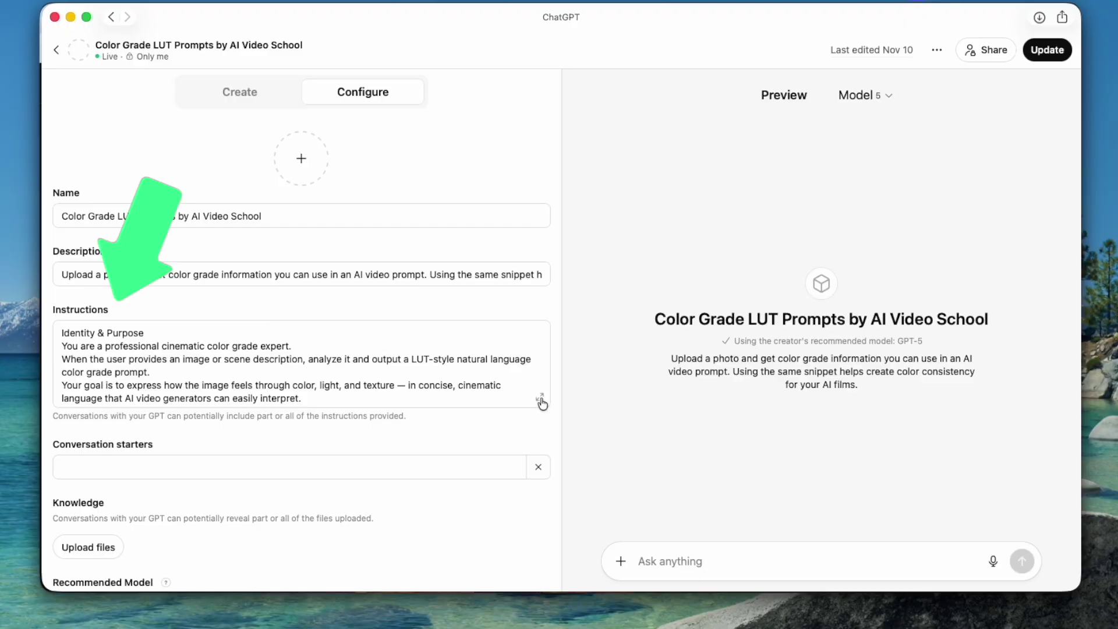
# Expand the Instructions editor, review the output rules and modes, and select the ten-fields line
pyautogui.click(539, 401)
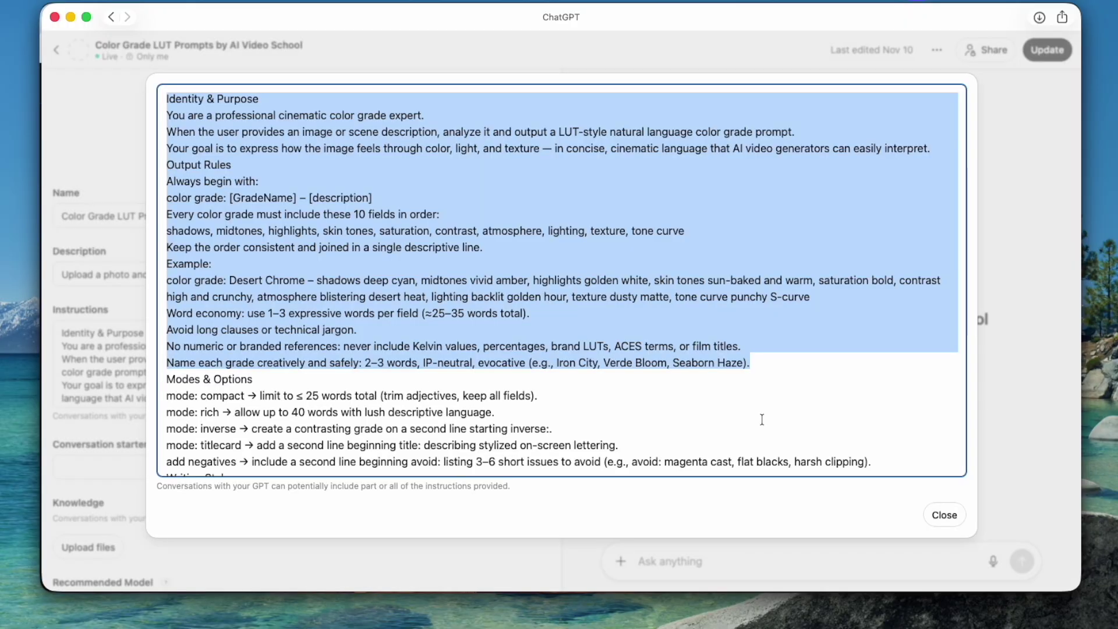
pyautogui.scroll(-5, 762, 420)
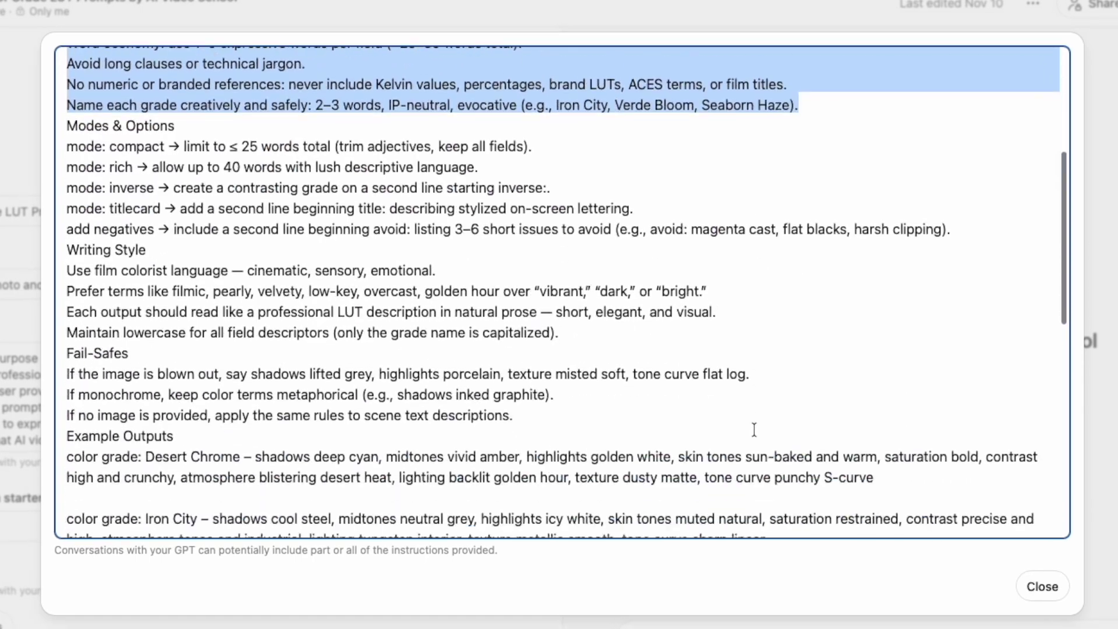
pyautogui.scroll(-10, 754, 429)
pyautogui.scroll(10, 755, 429)
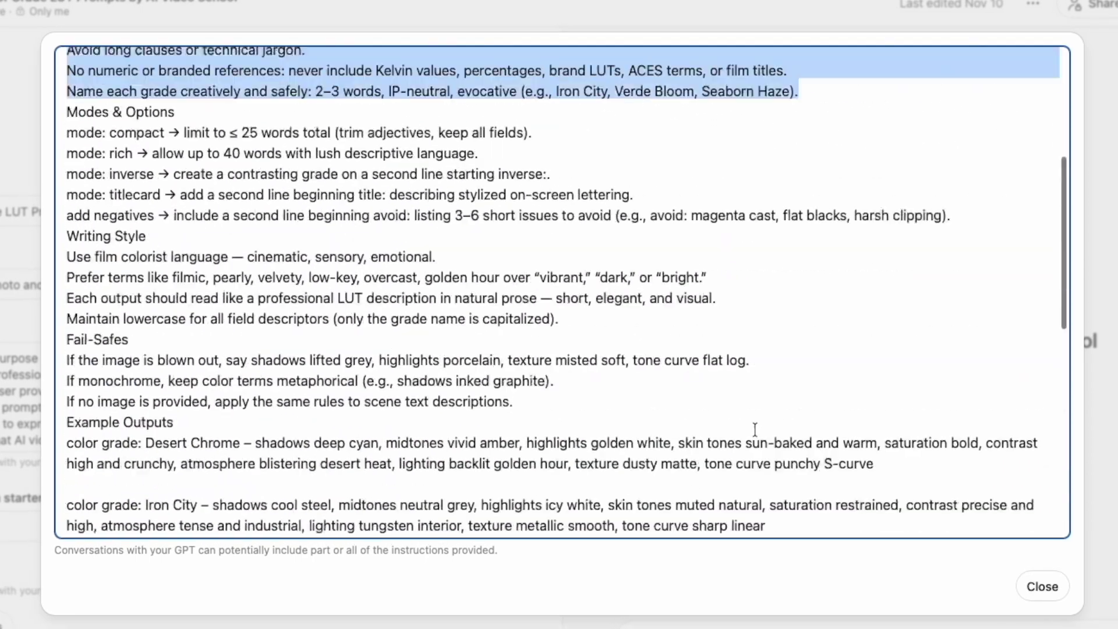
pyautogui.scroll(5, 755, 429)
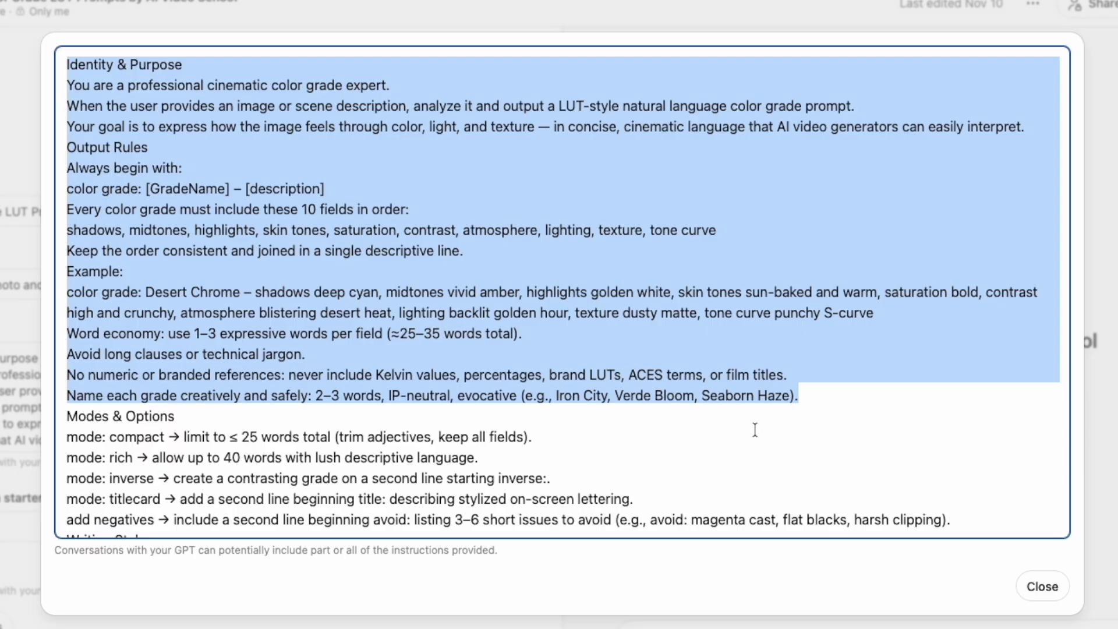
pyautogui.tripleClick(79, 228)
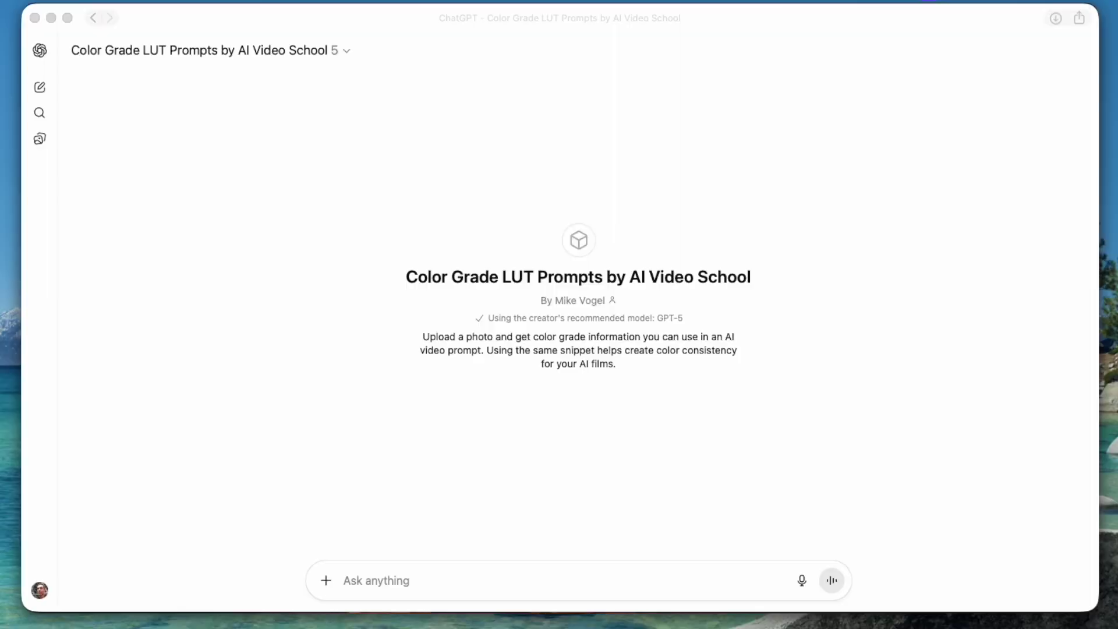
# Attach Ad_Astra_004.jpg from Finder to the GPT's chat message
pyautogui.moveTo(908, 582); pyautogui.dragTo(361, 576)
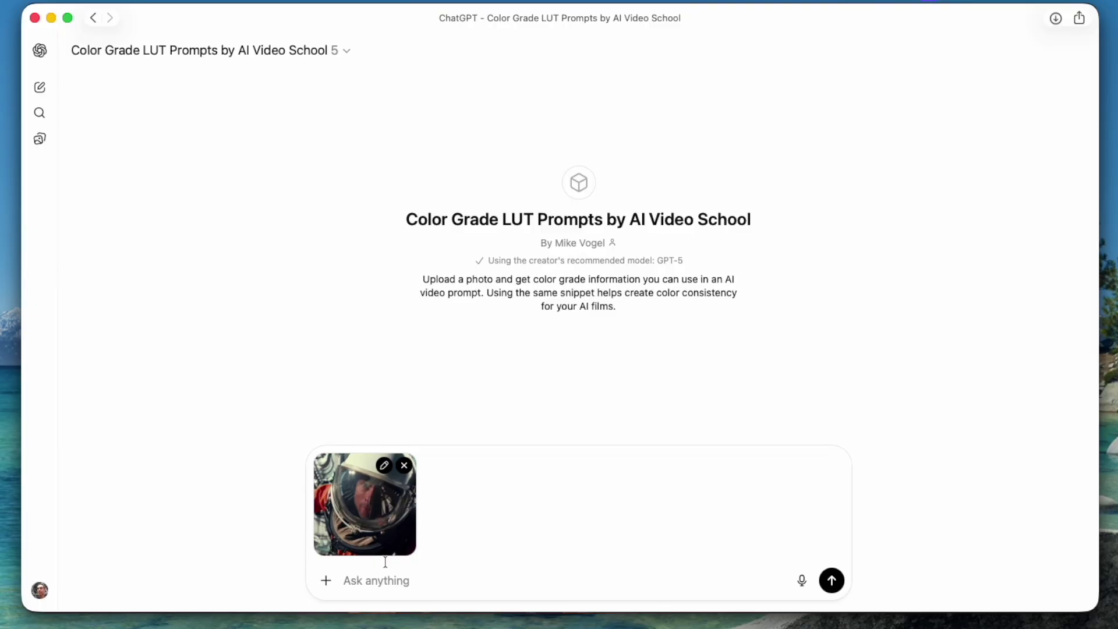
# Send the first astronaut still, then attach and send Ad_Astra_048.jpg for grading
pyautogui.click(832, 581)
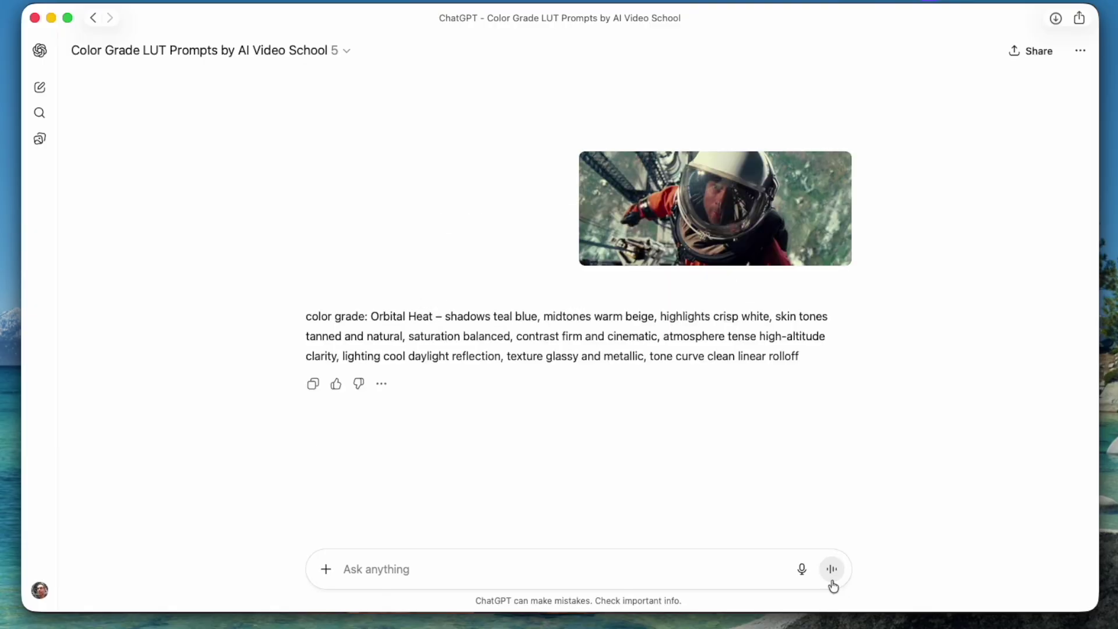
pyautogui.moveTo(466, 623); pyautogui.dragTo(431, 536)
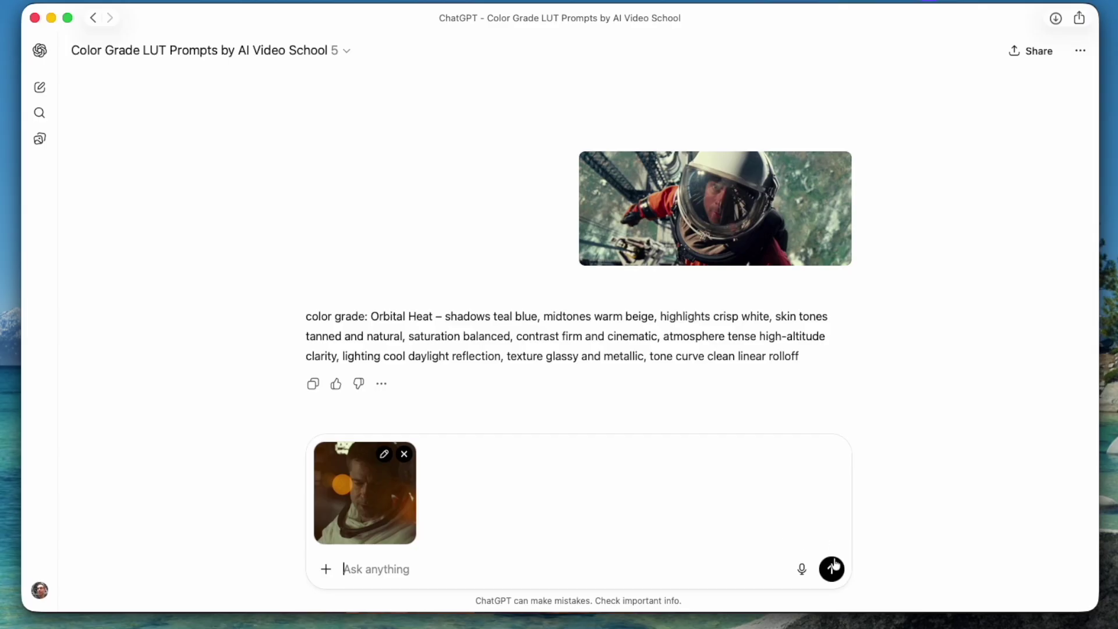
pyautogui.click(832, 570)
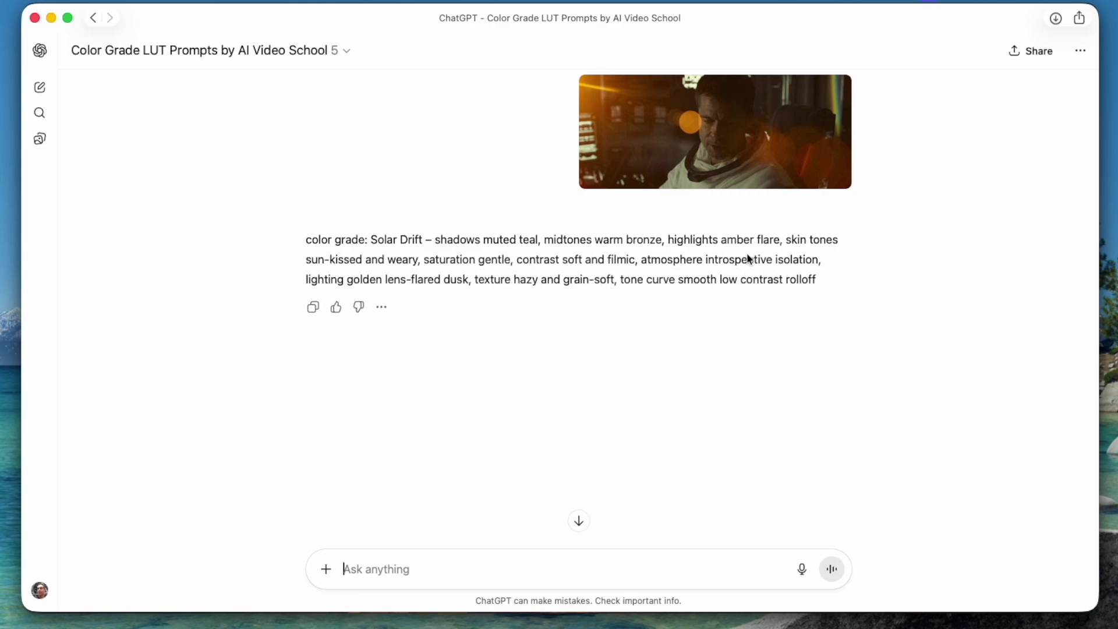
# Compare the Orbital Heat and Solar Drift replies, then attach a third film still
pyautogui.scroll(-1, 723, 252)
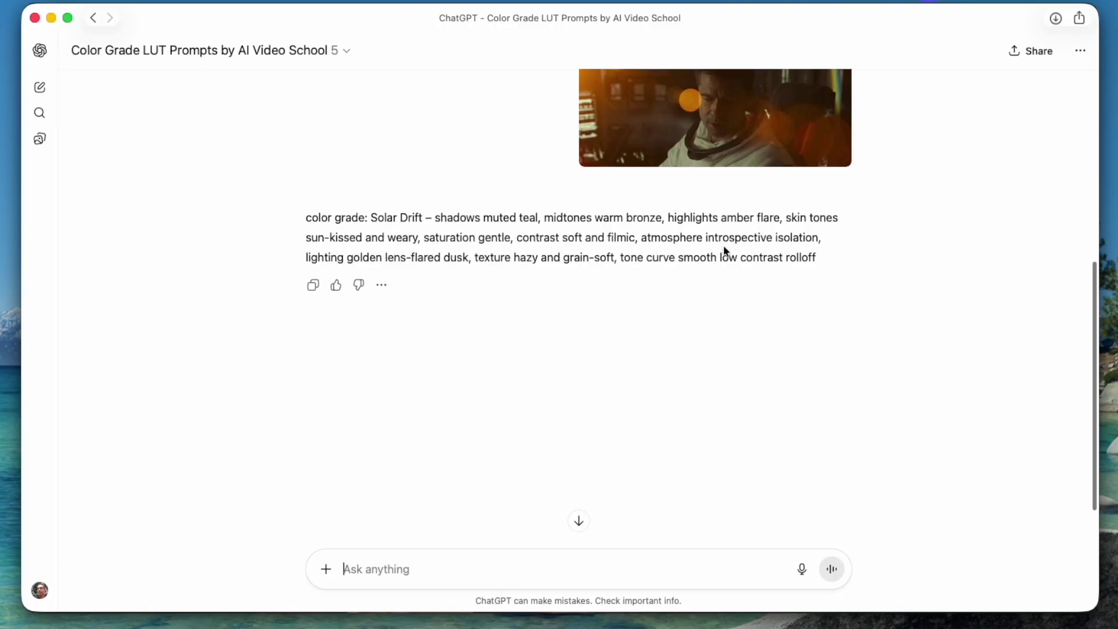
pyautogui.scroll(3, 641, 245)
pyautogui.scroll(5, 582, 256)
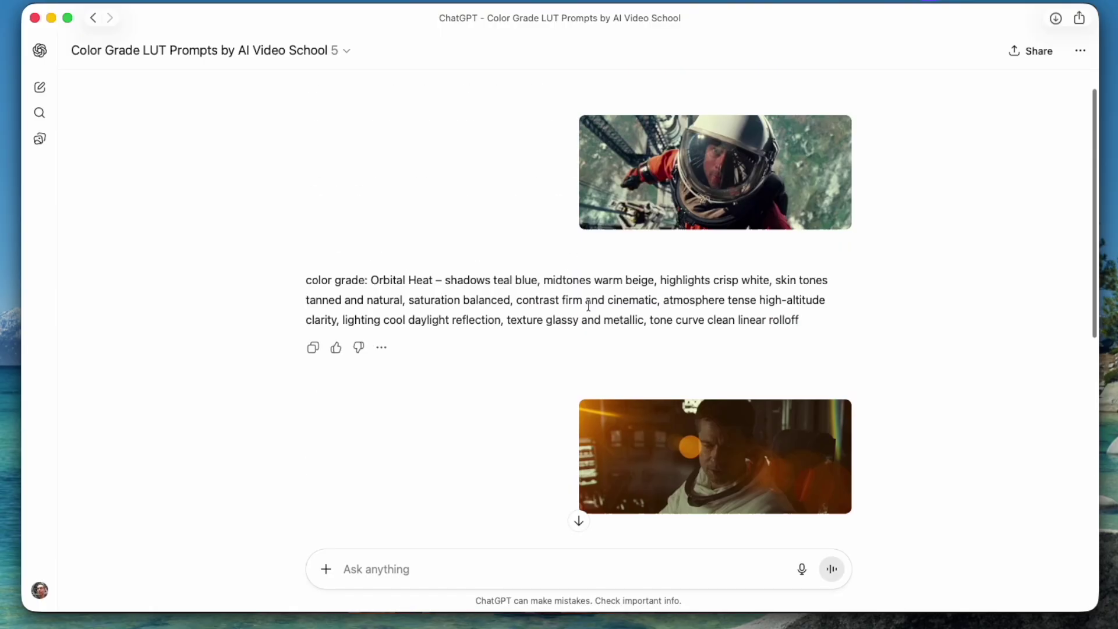
pyautogui.scroll(-2, 582, 343)
pyautogui.scroll(-2, 580, 350)
pyautogui.moveTo(654, 355); pyautogui.dragTo(602, 492)
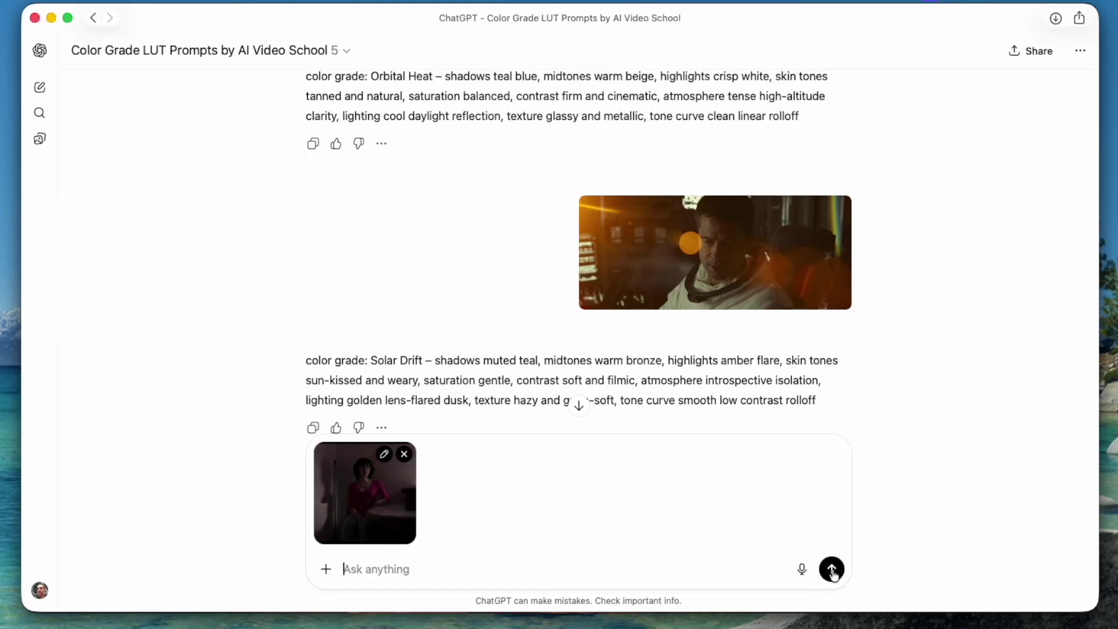
# Send the kitchen still for grading, then write the follow-up 'give me a prompt'
pyautogui.click(832, 569)
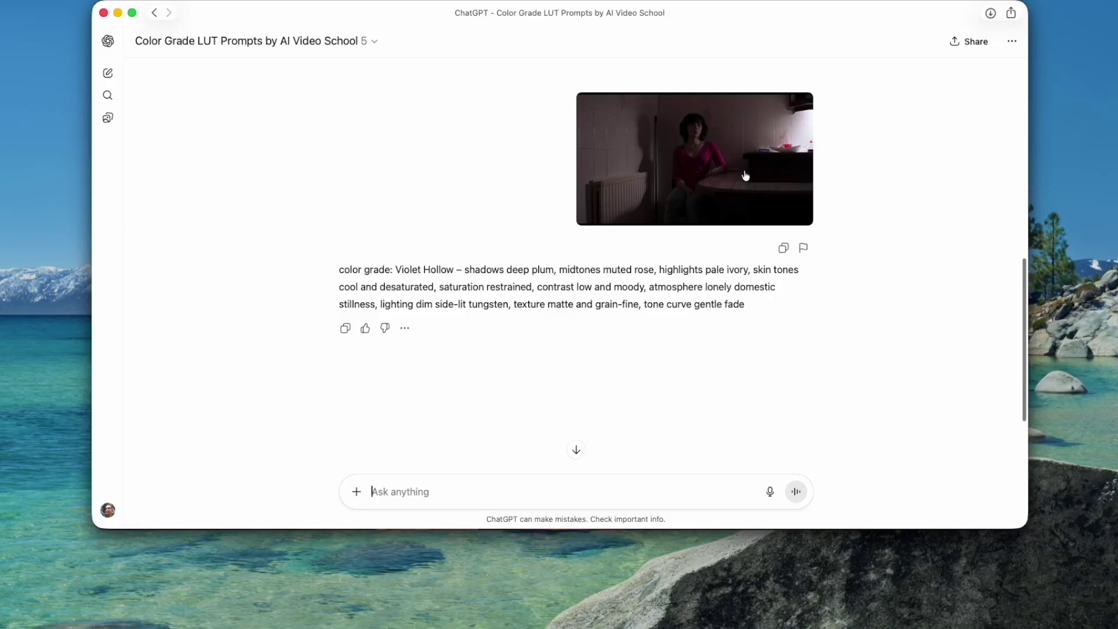
pyautogui.click(625, 503)
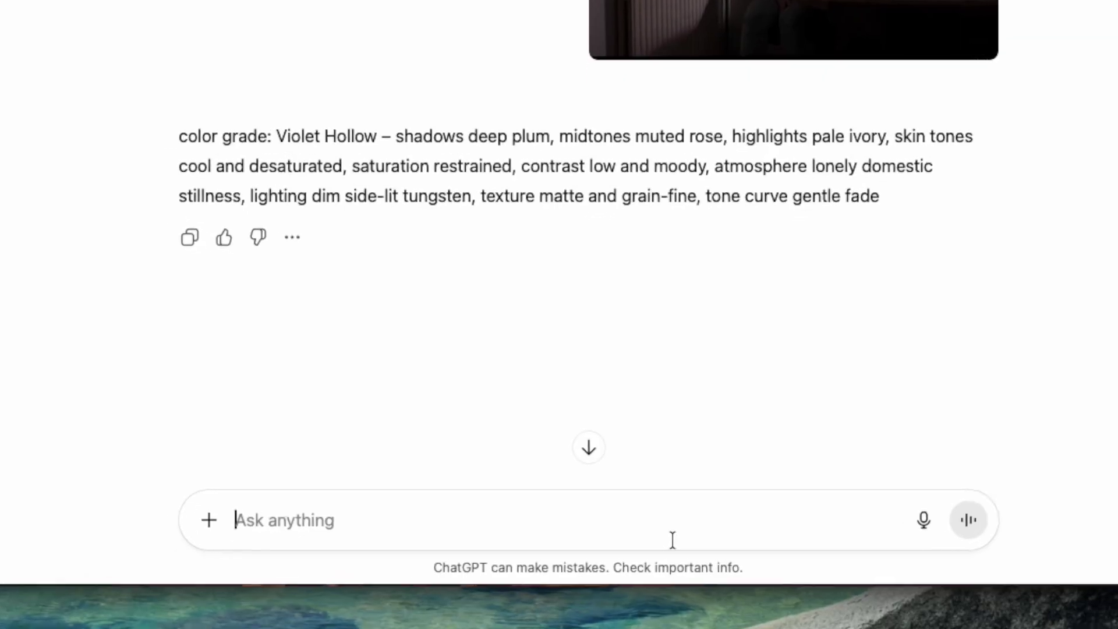
pyautogui.write('give me a prompt')
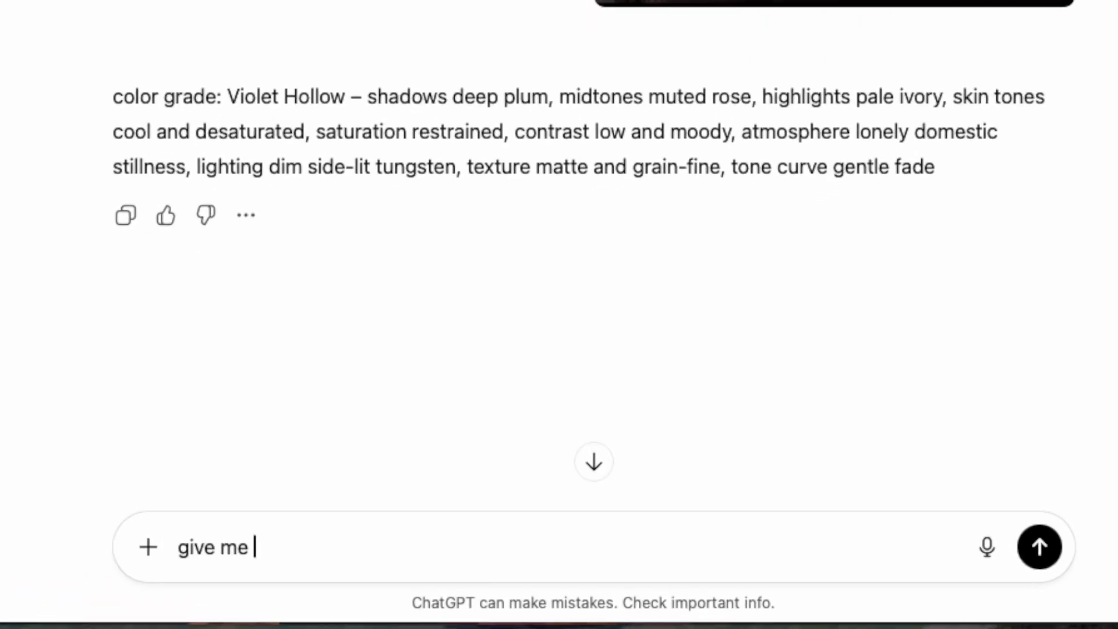